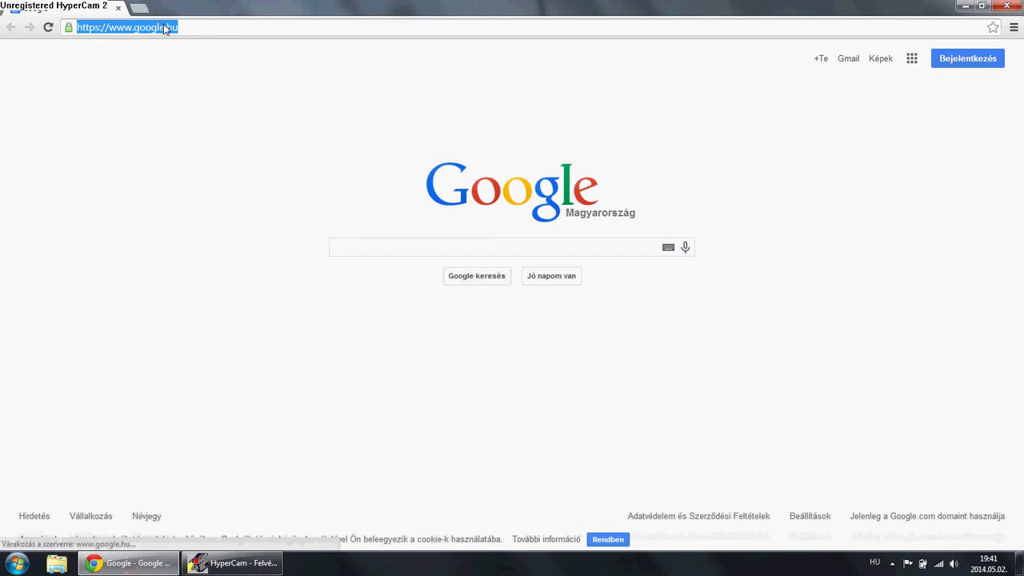
pyautogui.write('www.stea')
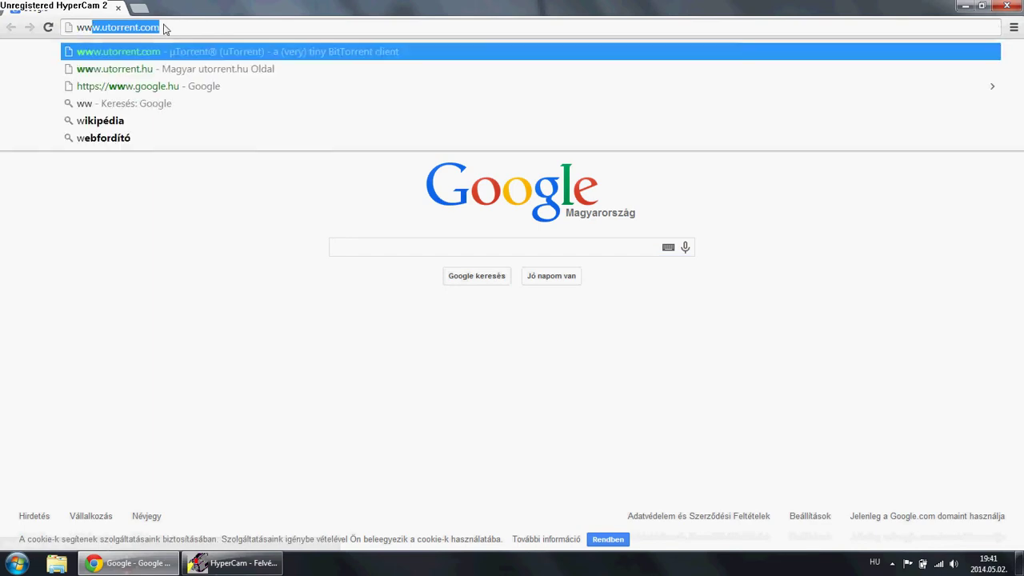
pyautogui.write('m')
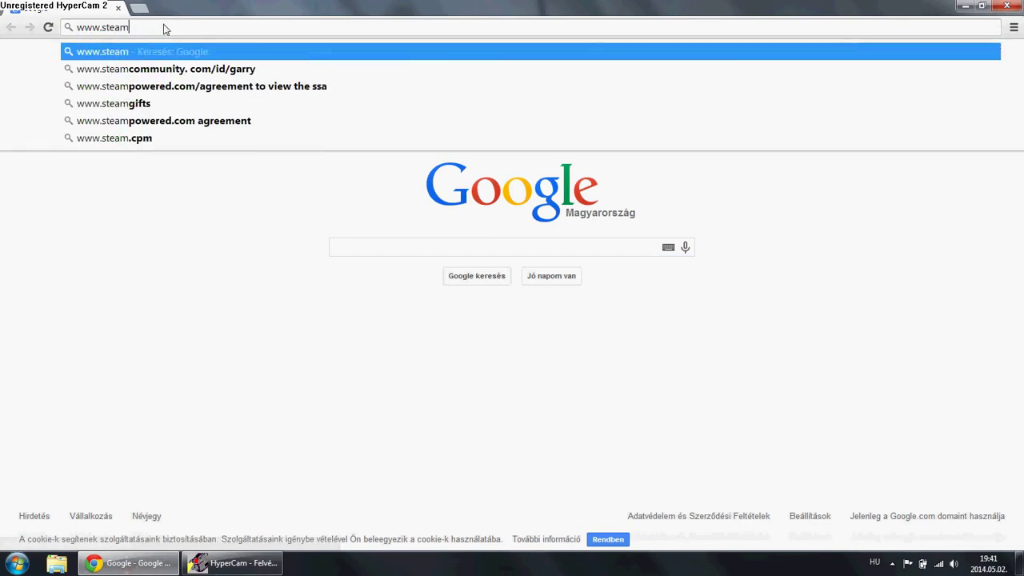
pyautogui.write('powe')
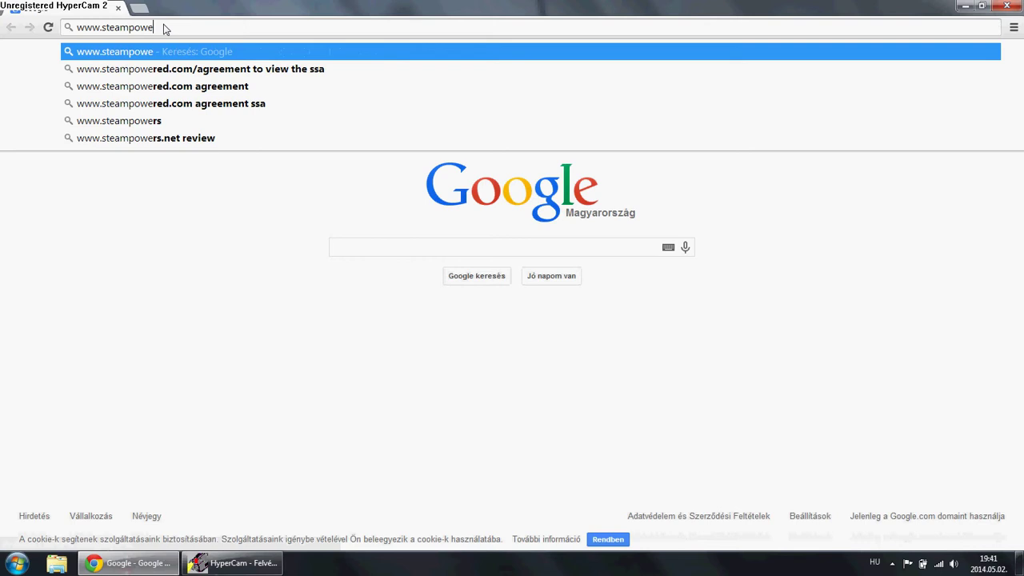
pyautogui.write('red.com')
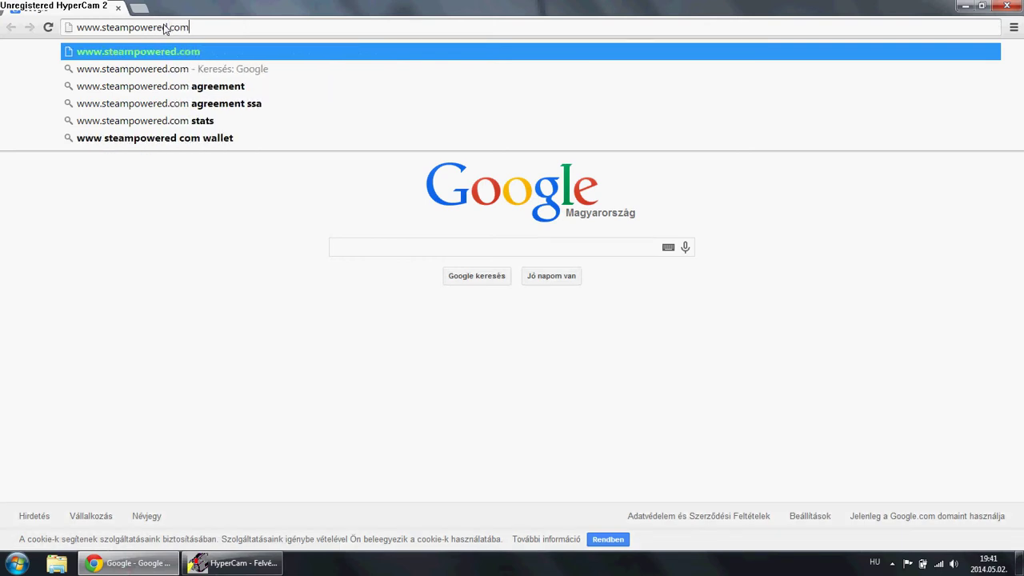
pyautogui.press('Return')
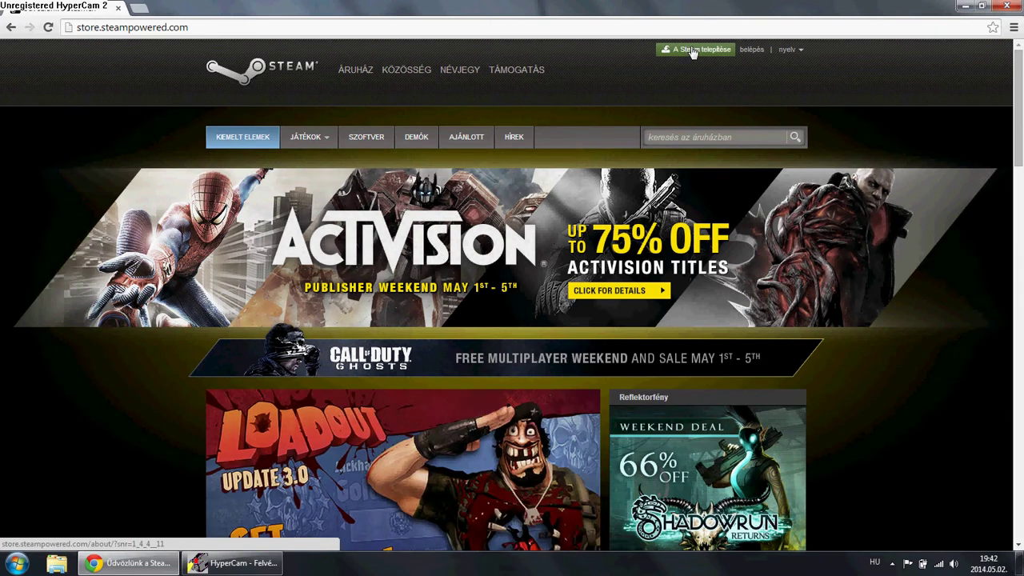
# Download SteamSetup.exe from the 'A Steam telepítése' page, then return to the store front
pyautogui.click(693, 52)
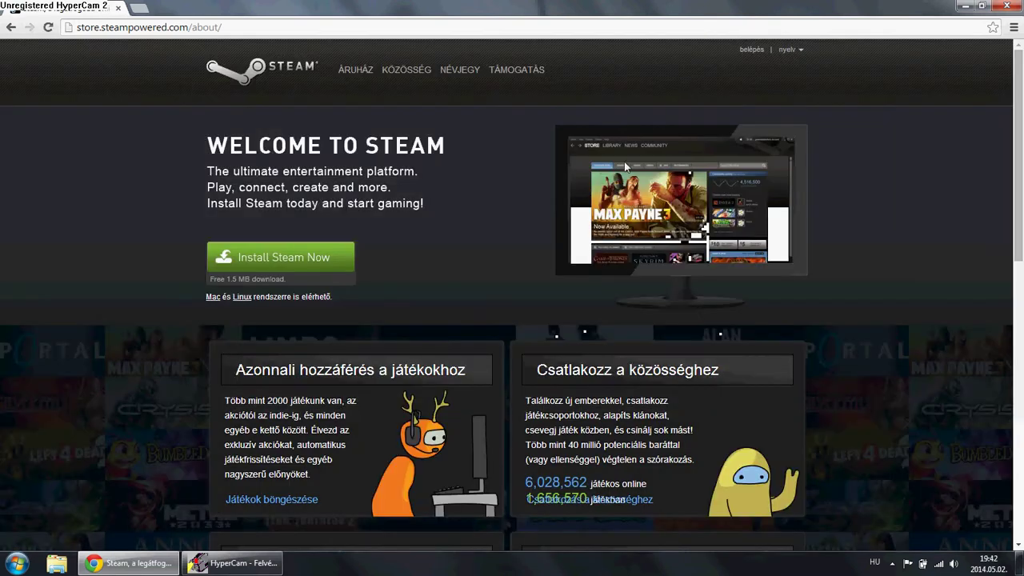
pyautogui.click(278, 253)
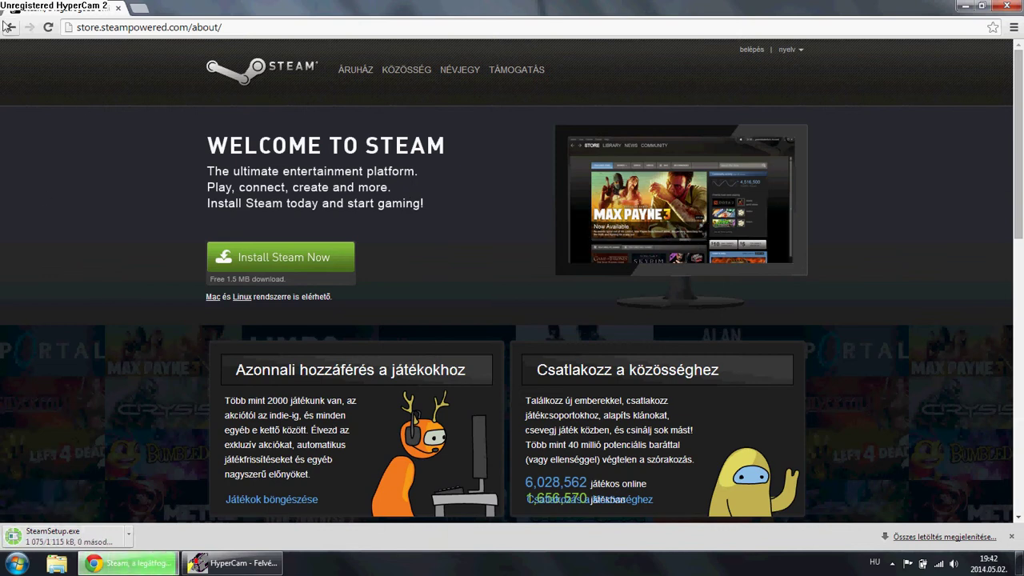
pyautogui.click(9, 27)
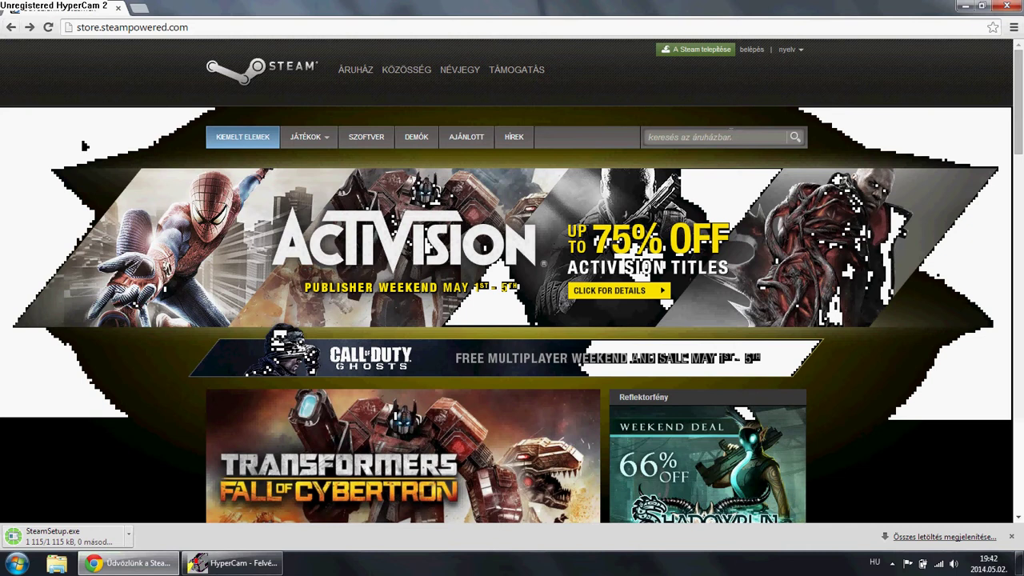
# Open the 'FIÓK LÉTREHOZÁSA' account creation form from the store sidebar
pyautogui.scroll(-10, 683, 163)
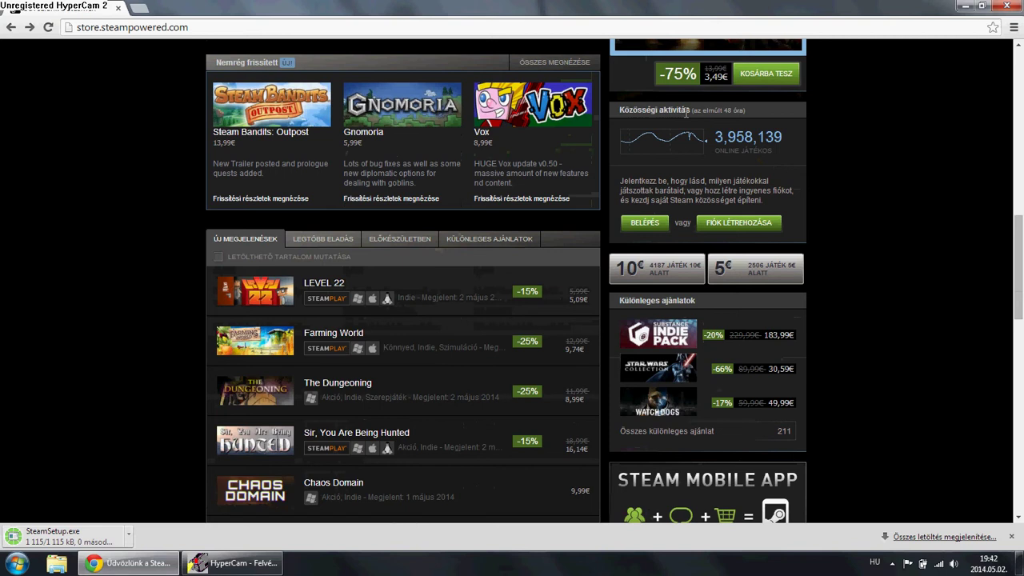
pyautogui.scroll(4, 682, 121)
pyautogui.scroll(-4, 683, 121)
pyautogui.click(712, 223)
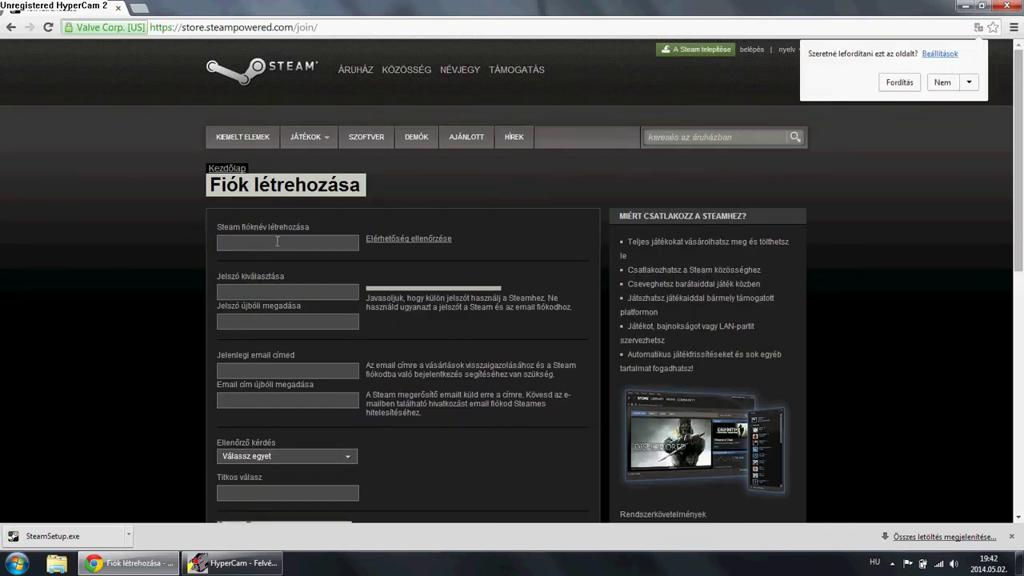
# Enter an account name and an eight-character password on the registration form
pyautogui.click(280, 241)
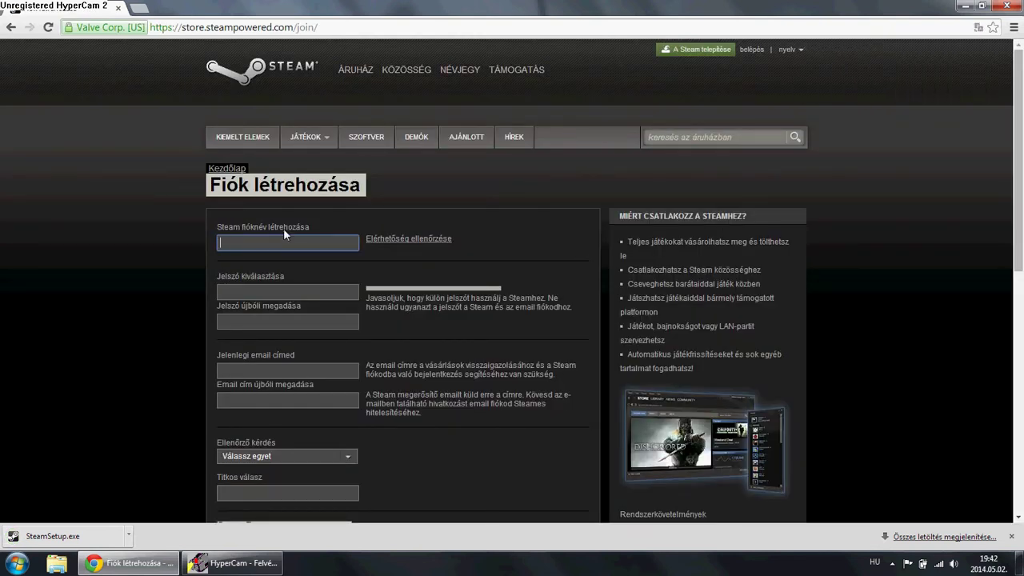
pyautogui.write('pistike')
pyautogui.press('Tab')
pyautogui.press('Tab')
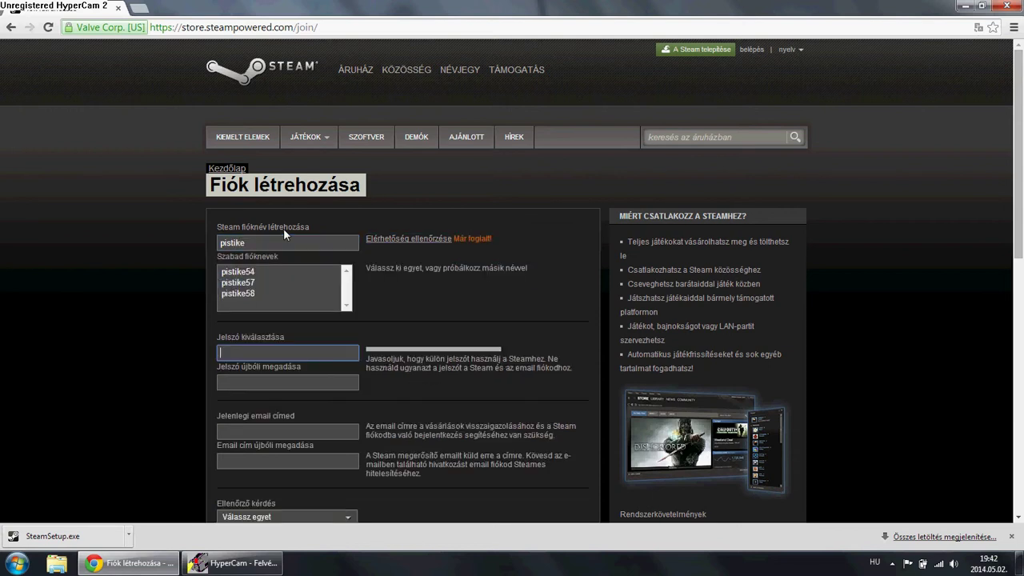
pyautogui.write('aaaa')
pyautogui.press('BackSpace')
pyautogui.press('BackSpace')
pyautogui.press('BackSpace')
pyautogui.press('BackSpace')
pyautogui.write('aaaaaaaa')
pyautogui.press('Tab')
# Re-enter the password and type the current e-mail address
pyautogui.write('aaaaa')
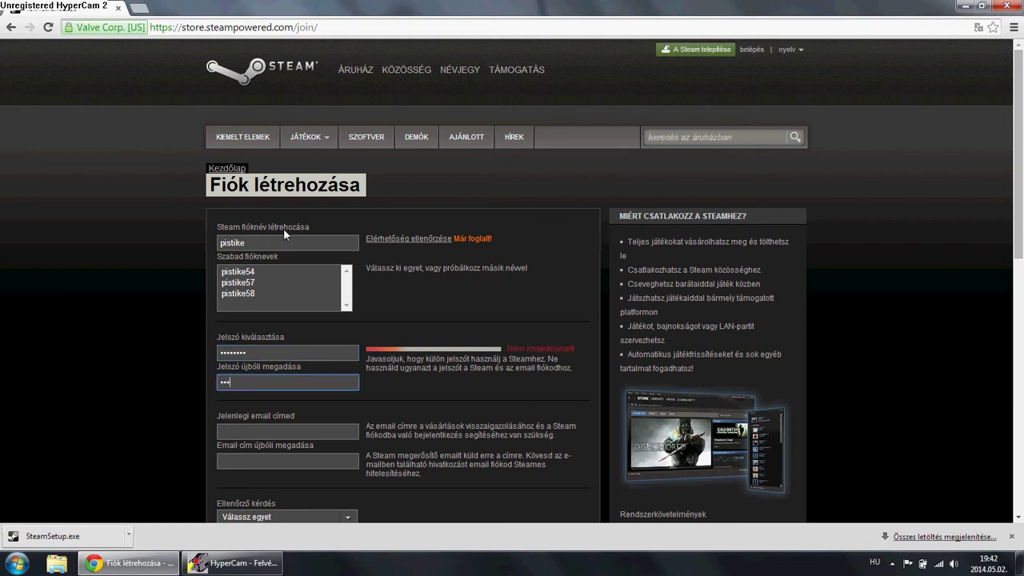
pyautogui.write('aaa')
pyautogui.scroll(-1, 284, 228)
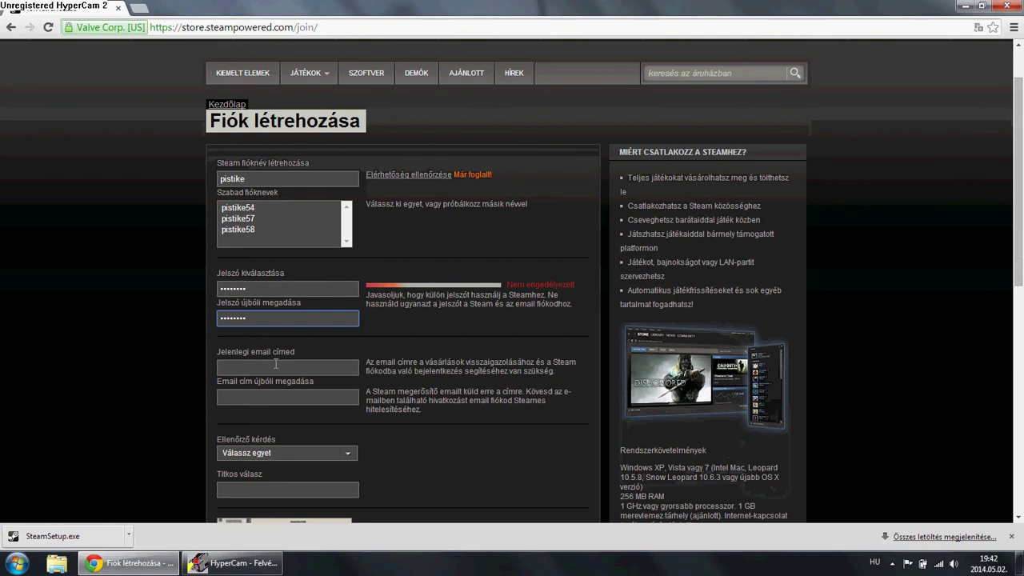
pyautogui.press('Tab')
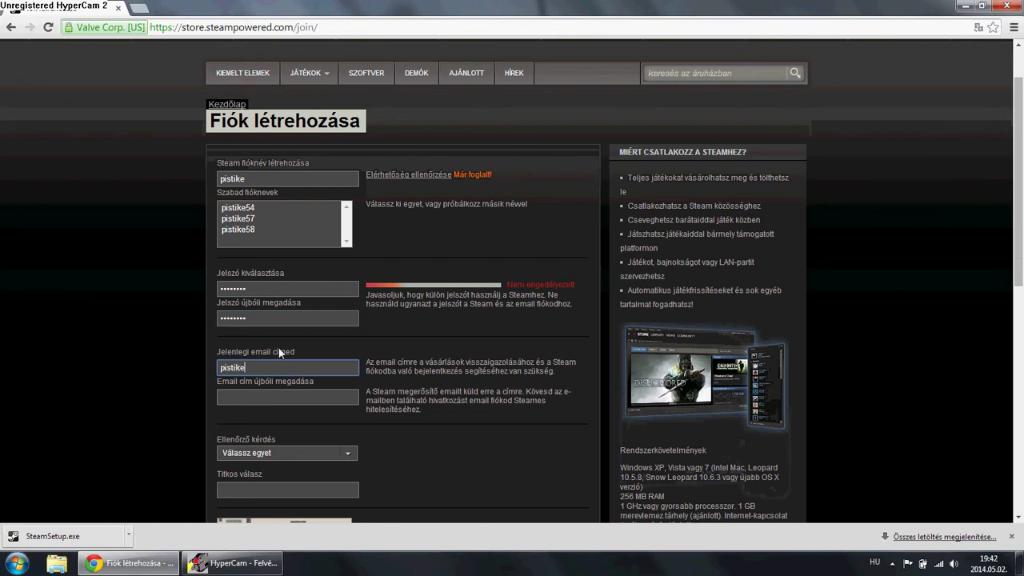
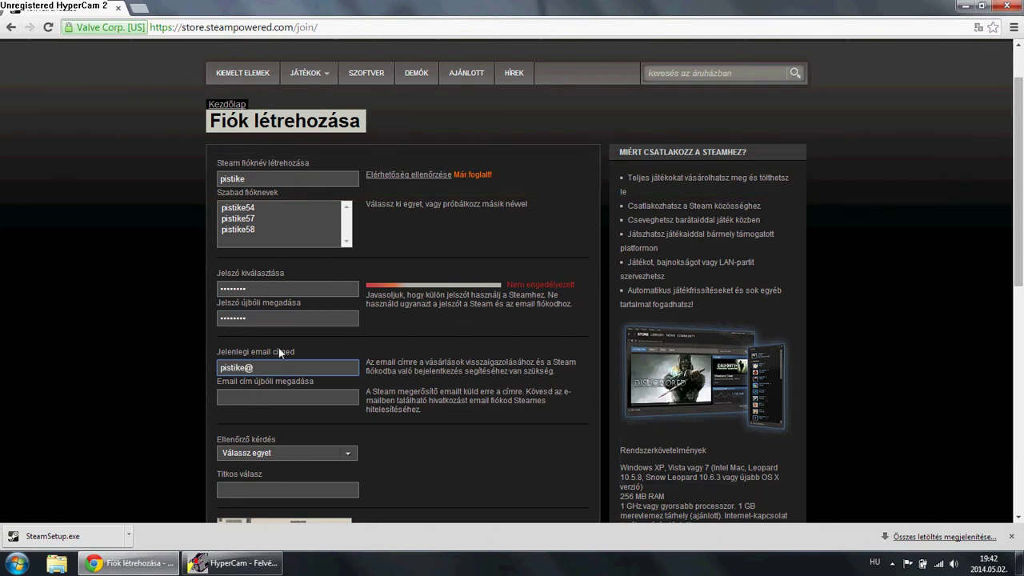
# Replace the taken account name with a new account name
pyautogui.click(240, 207)
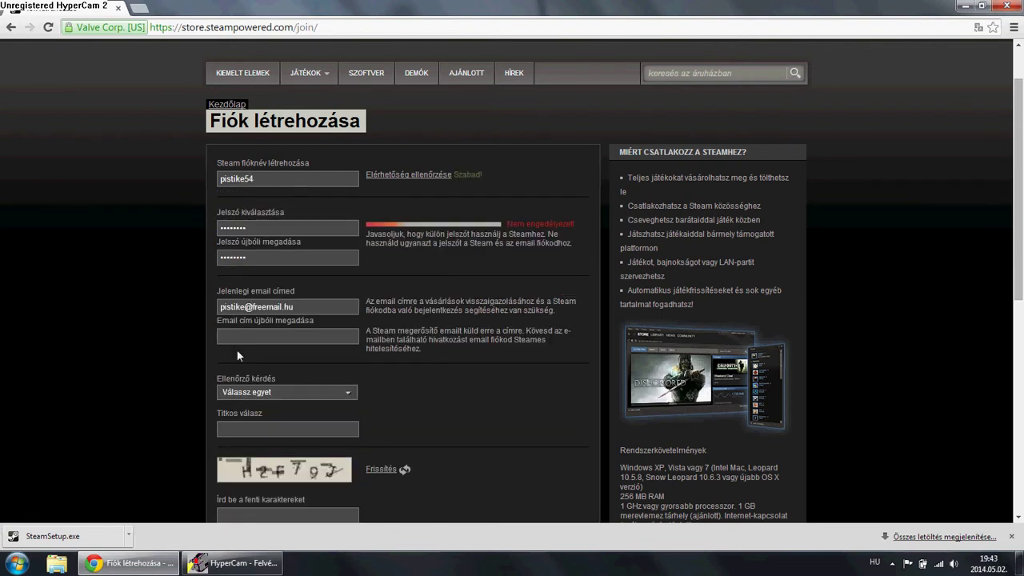
pyautogui.moveTo(283, 178); pyautogui.dragTo(144, 158)
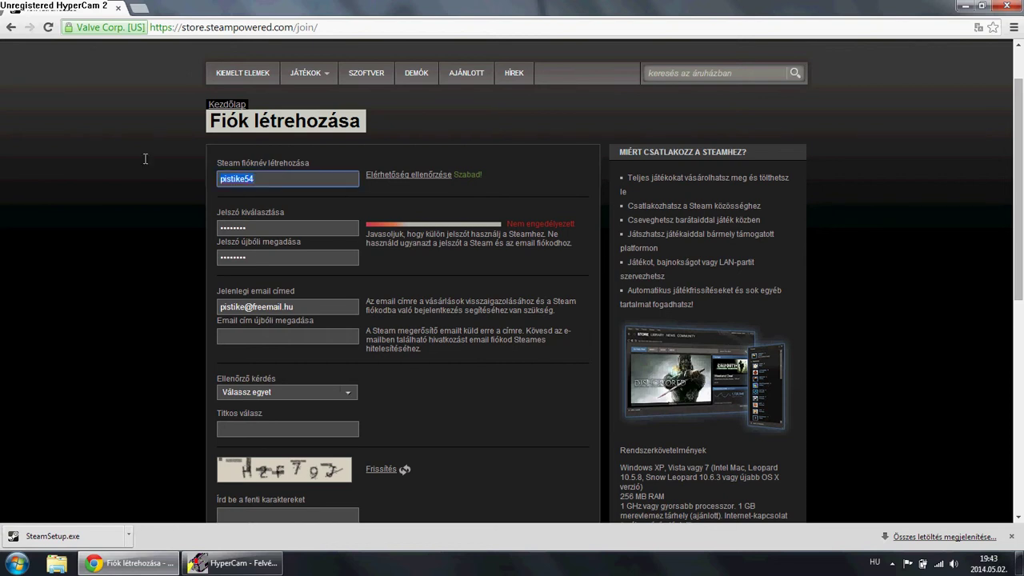
pyautogui.press('BackSpace')
pyautogui.write('t101')
# Repeat the same e-mail address in 'Email cím újbóli megadása'
pyautogui.click(308, 334)
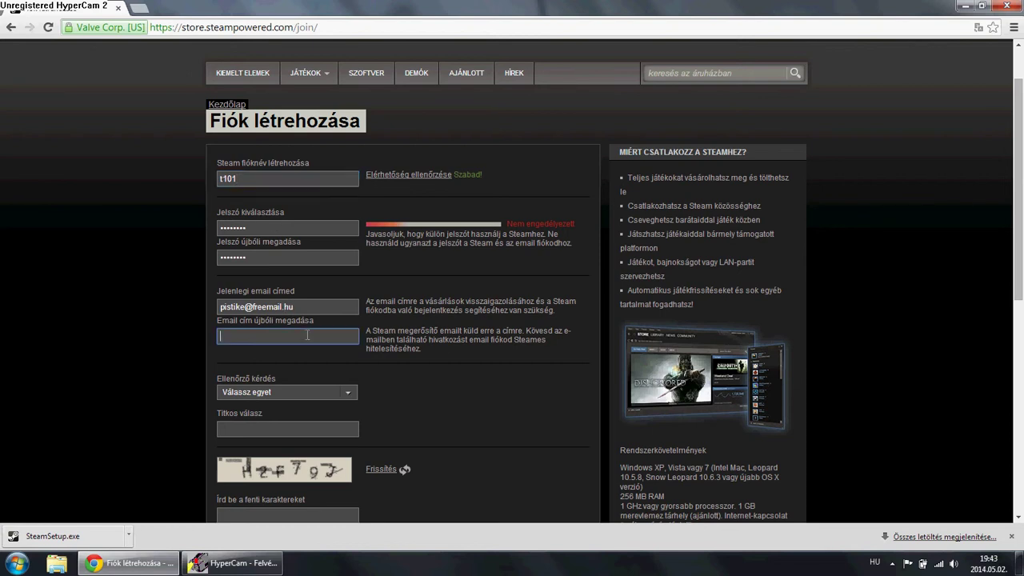
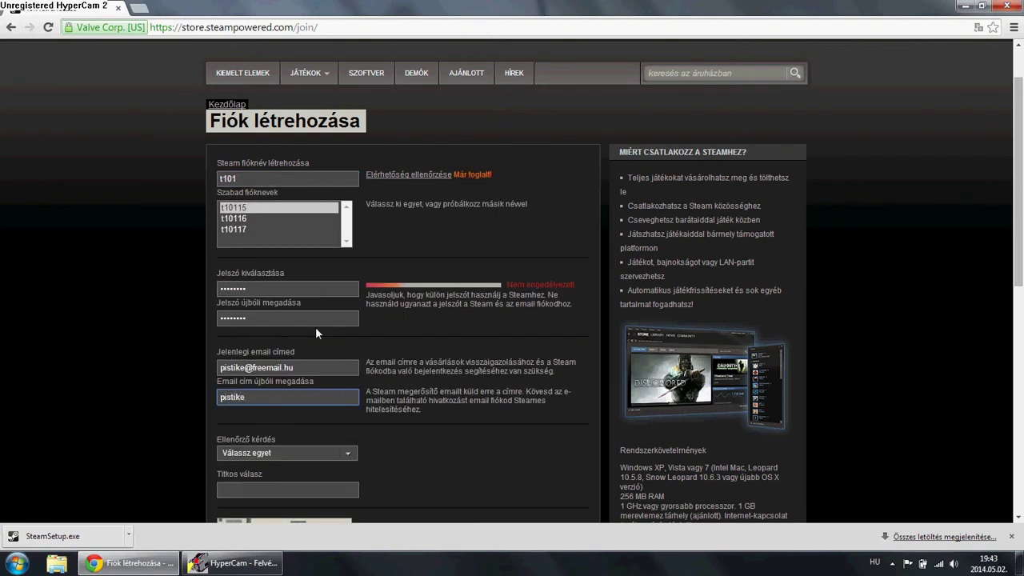
pyautogui.click(254, 453)
# Choose 'Hogy hívják az iskoládat?' as the security question and type a secret answer
pyautogui.scroll(-2, 266, 476)
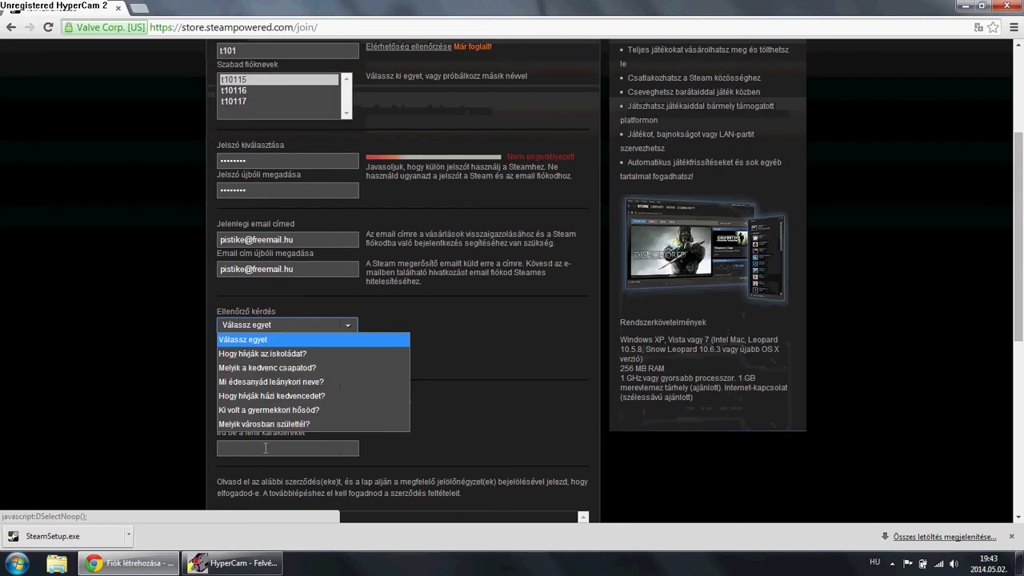
pyautogui.click(280, 354)
pyautogui.click(256, 362)
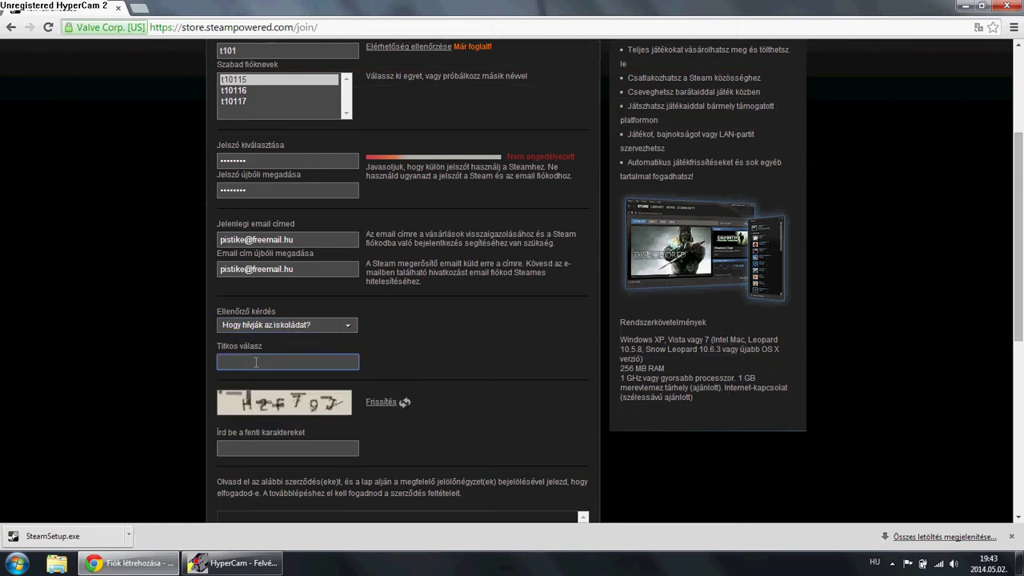
pyautogui.press('BackSpace')
pyautogui.press('BackSpace')
pyautogui.press('BackSpace')
pyautogui.press('BackSpace')
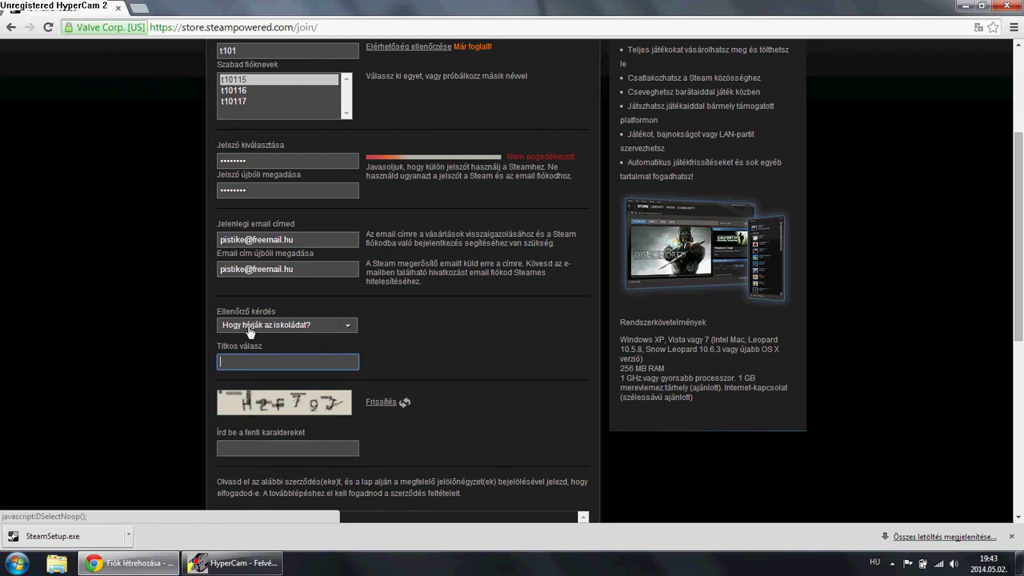
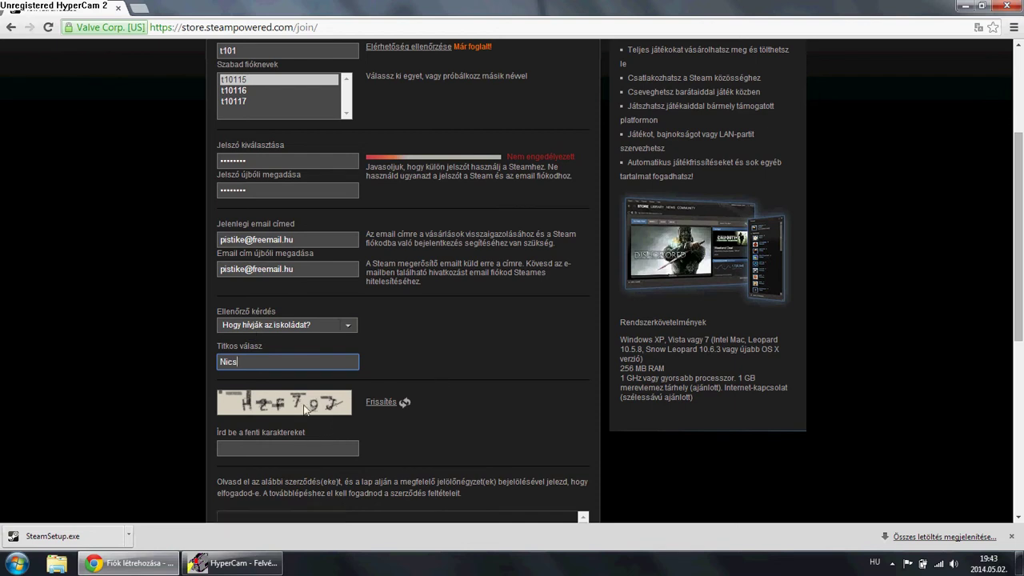
pyautogui.scroll(-4, 134, 366)
# Accept the agreement, submit with FIÓKOM LÉTREHOZÁSA, and close Chrome
pyautogui.scroll(-3, 133, 366)
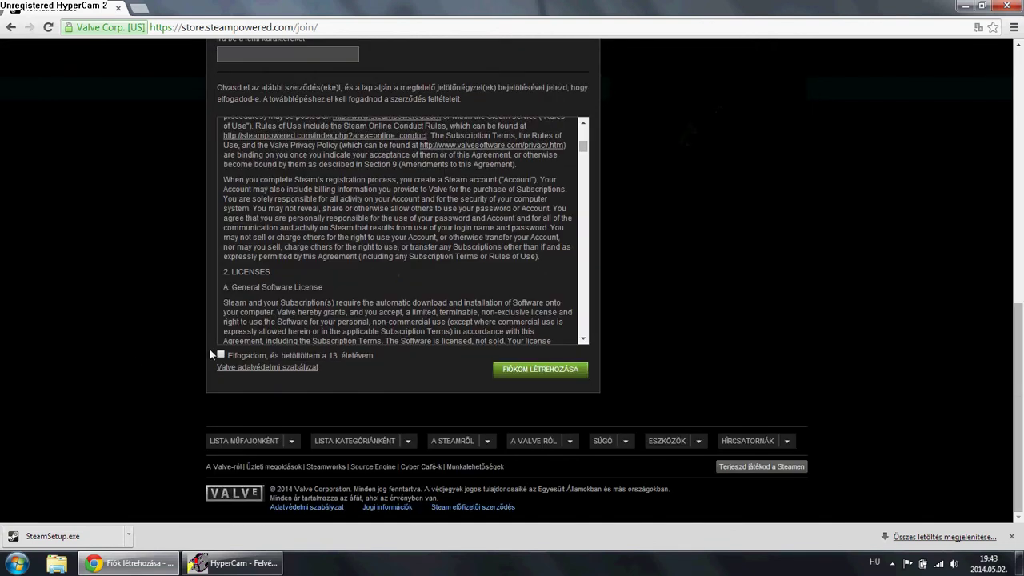
pyautogui.click(220, 355)
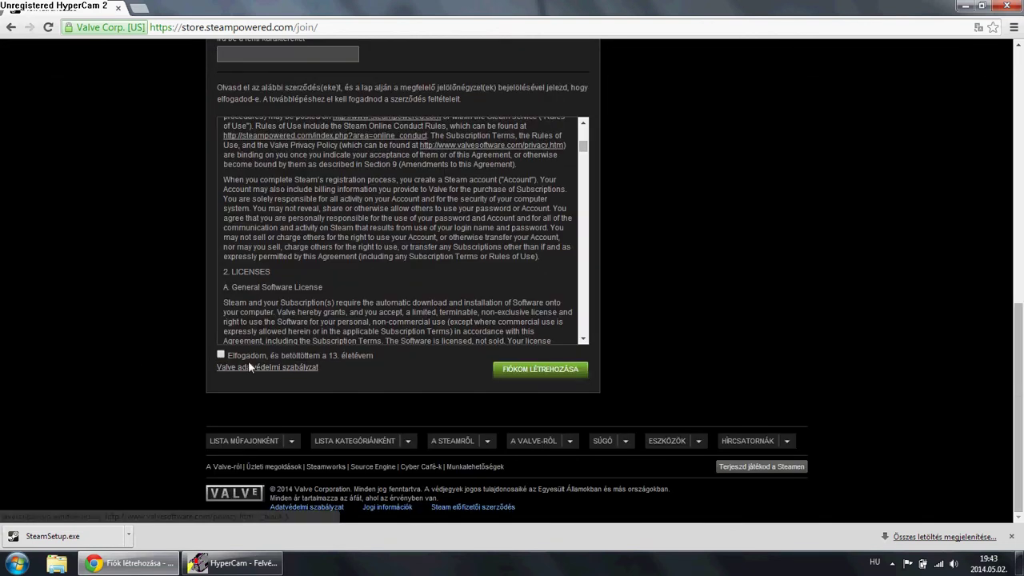
pyautogui.click(512, 372)
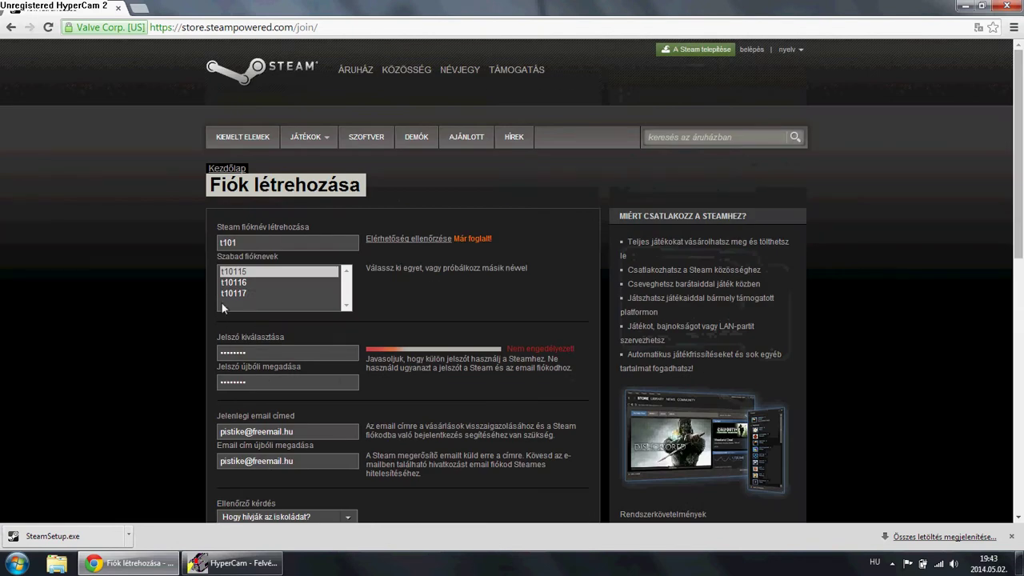
pyautogui.scroll(-1, 216, 292)
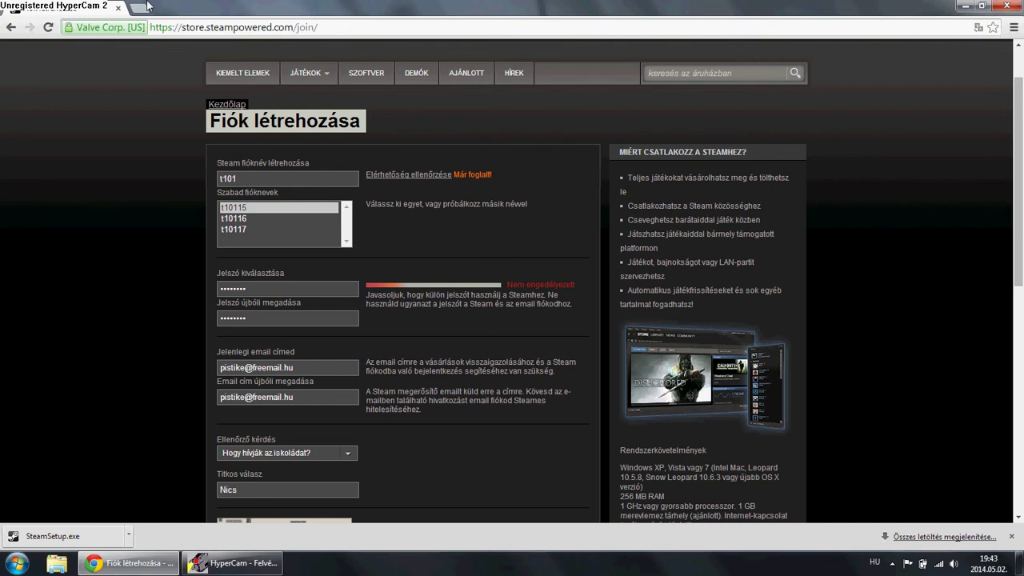
pyautogui.click(119, 9)
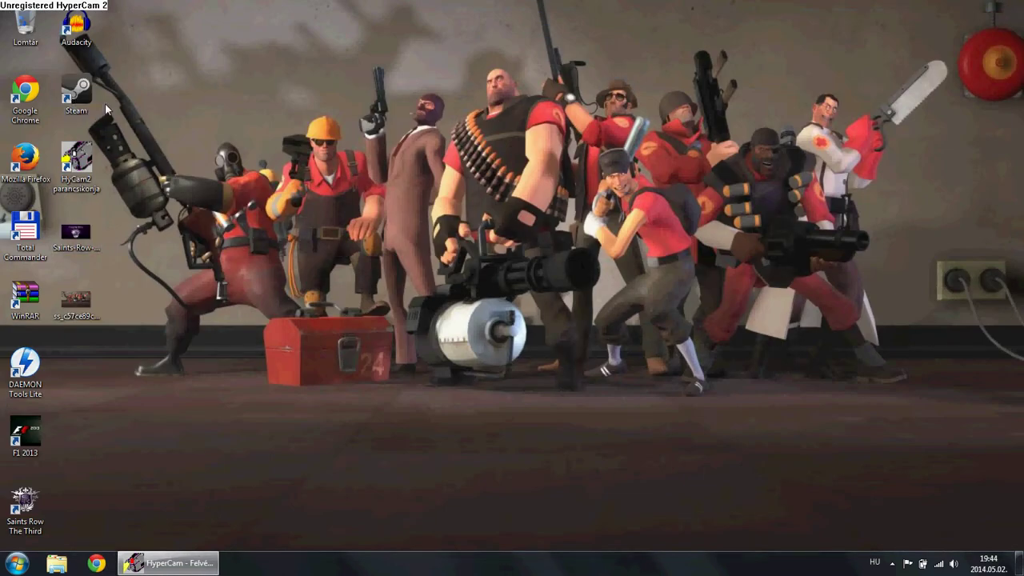
# Launch Steam from the desktop icon and maximise its window
pyautogui.doubleClick(97, 101)
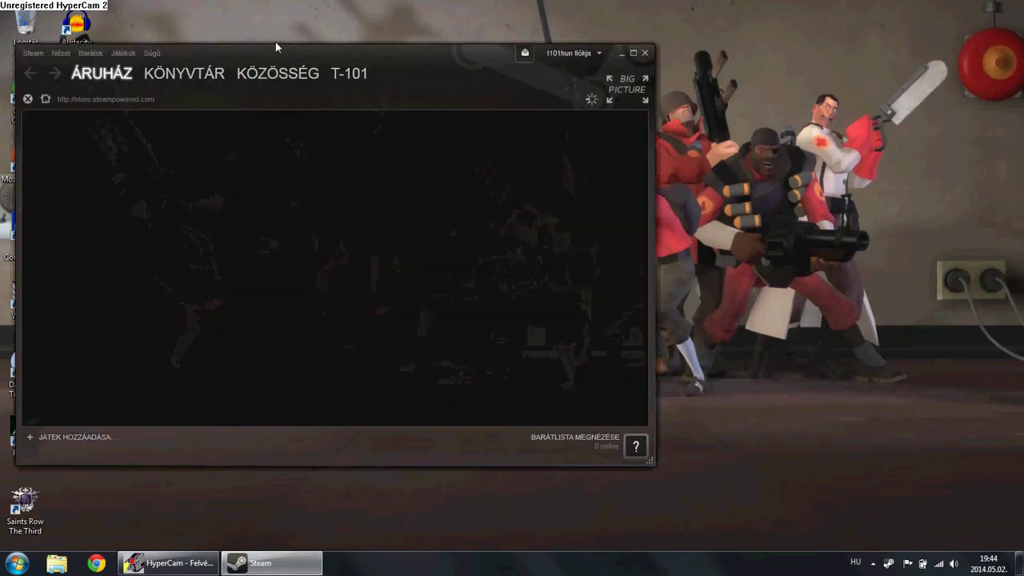
pyautogui.moveTo(275, 41); pyautogui.dragTo(363, 3)
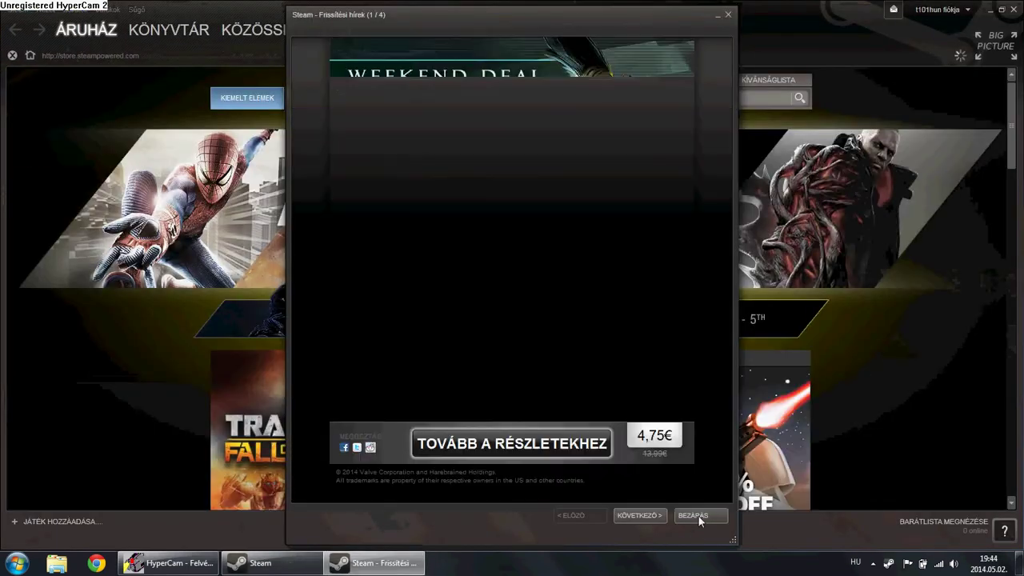
# Close the update news, open Beállítások from the Steam menu, and move the dialog up-left
pyautogui.click(690, 515)
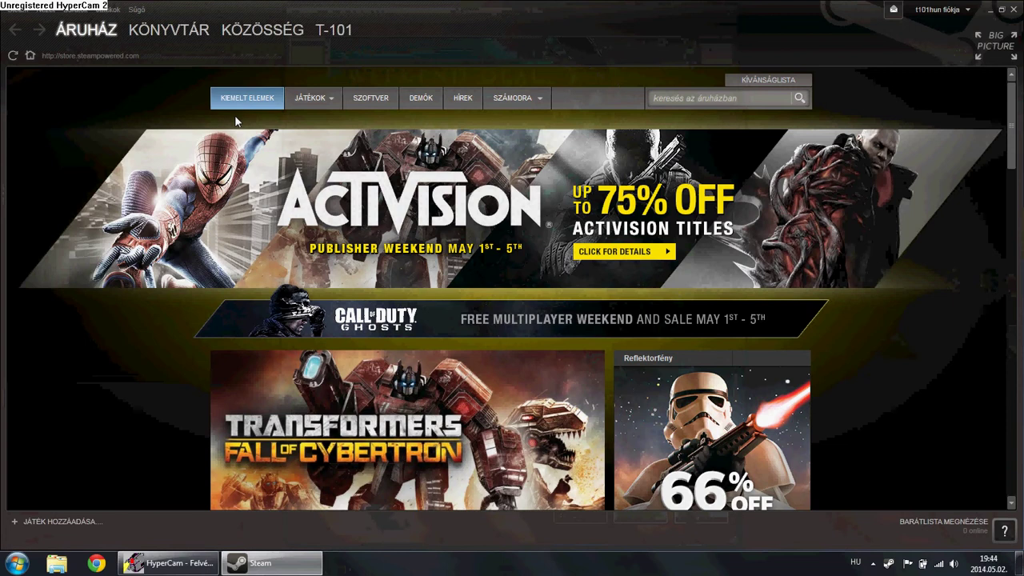
pyautogui.click(14, 11)
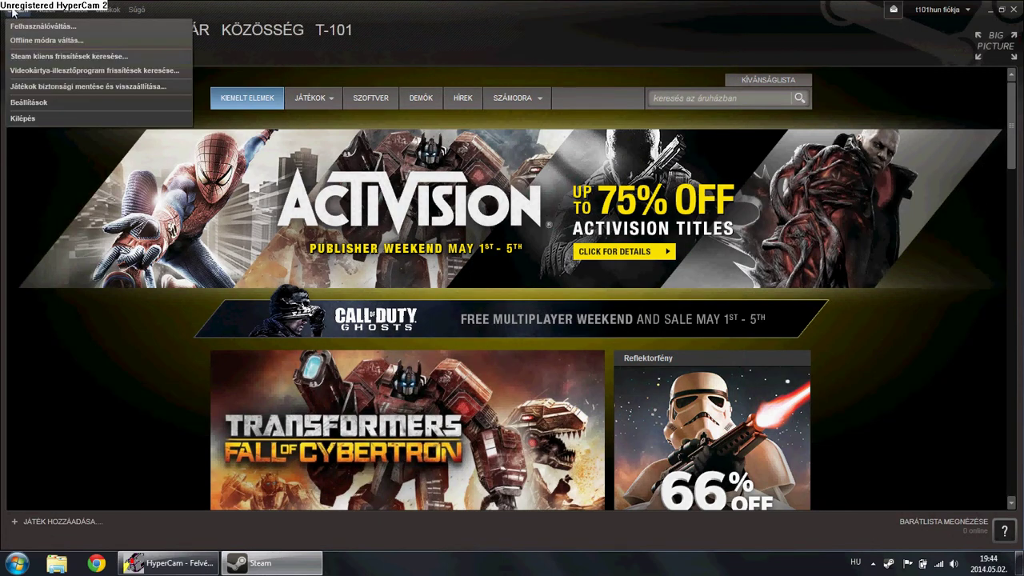
pyautogui.click(25, 102)
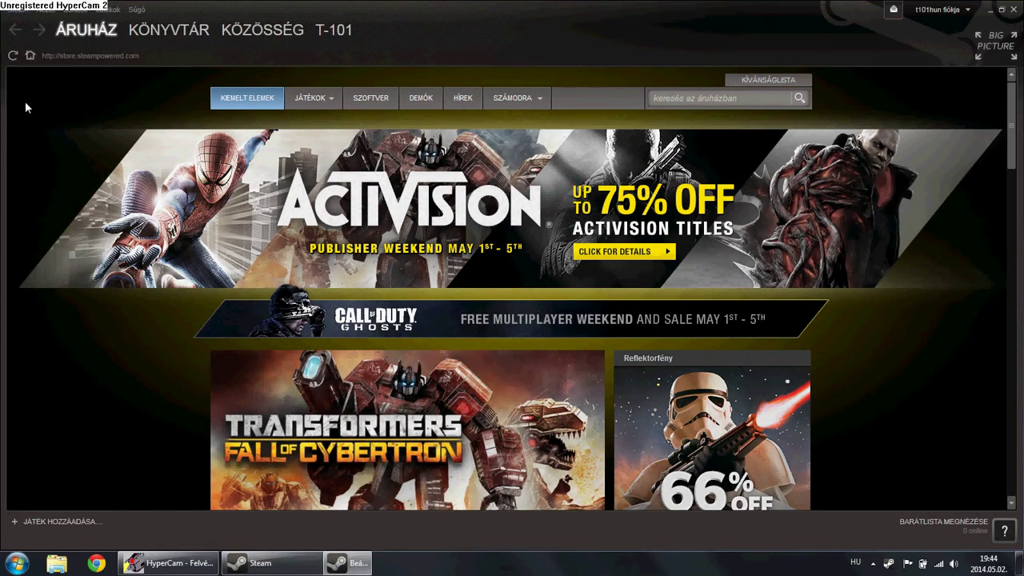
pyautogui.moveTo(688, 274); pyautogui.dragTo(486, 117)
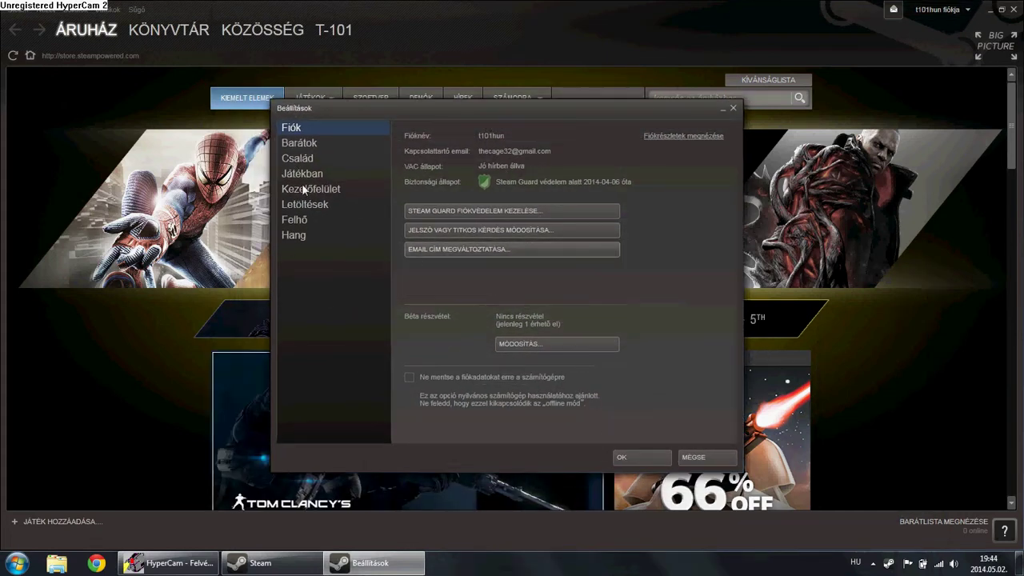
# Browse Felhő, Letöltések, Család and Barátok pages, keep Hungary as download region, then OK
pyautogui.click(308, 219)
pyautogui.click(298, 203)
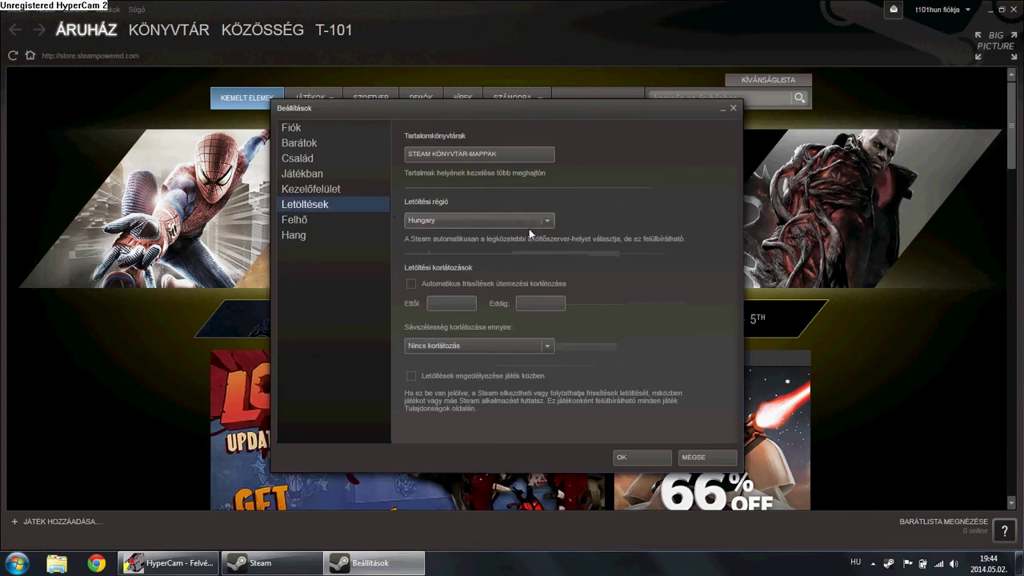
pyautogui.click(549, 224)
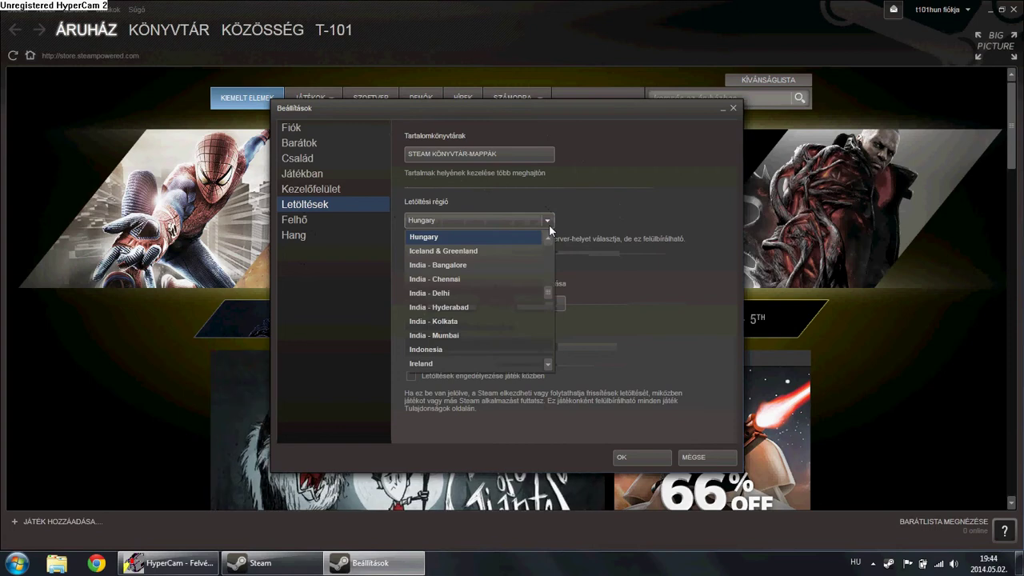
pyautogui.click(549, 224)
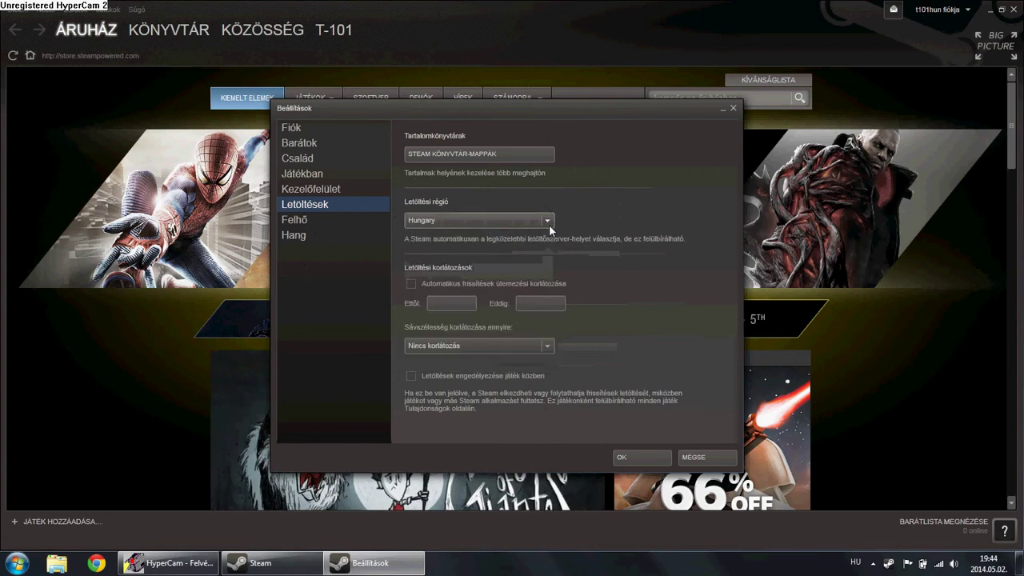
pyautogui.click(308, 158)
pyautogui.click(306, 148)
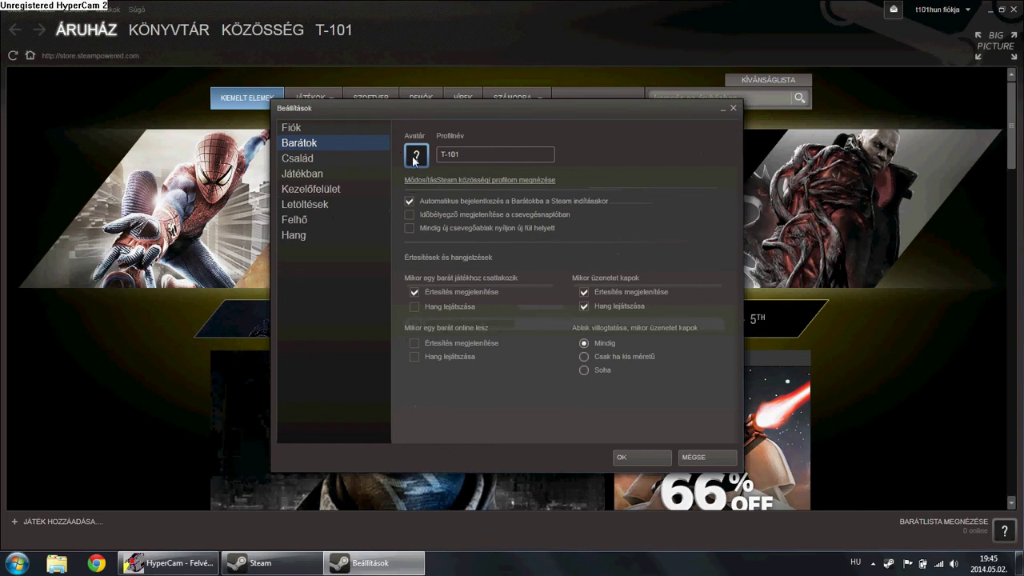
pyautogui.click(638, 456)
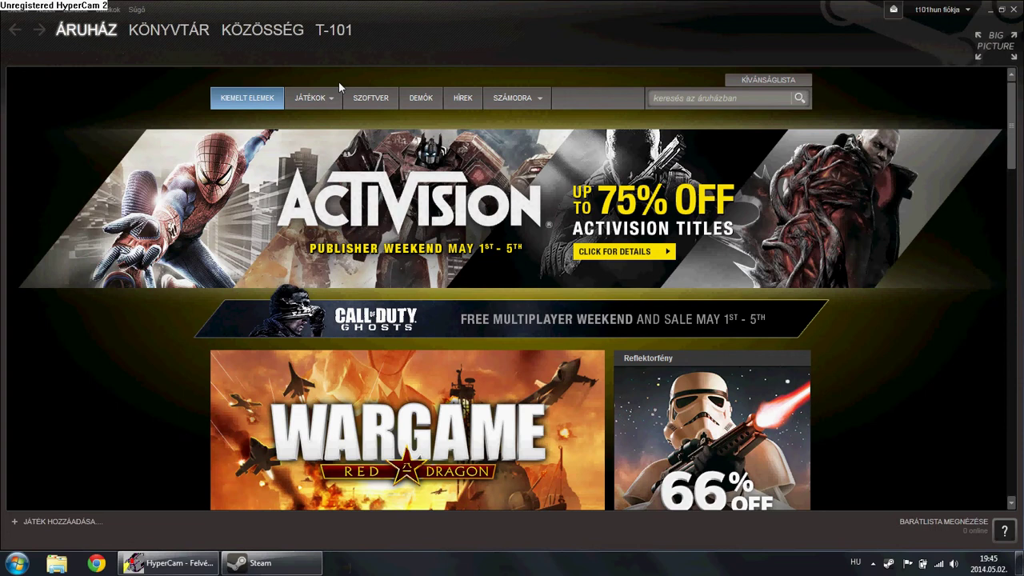
# Search the store for 'tea' and open the Team Fortress 2 page with its trailer
pyautogui.moveTo(319, 104)
pyautogui.click(668, 97)
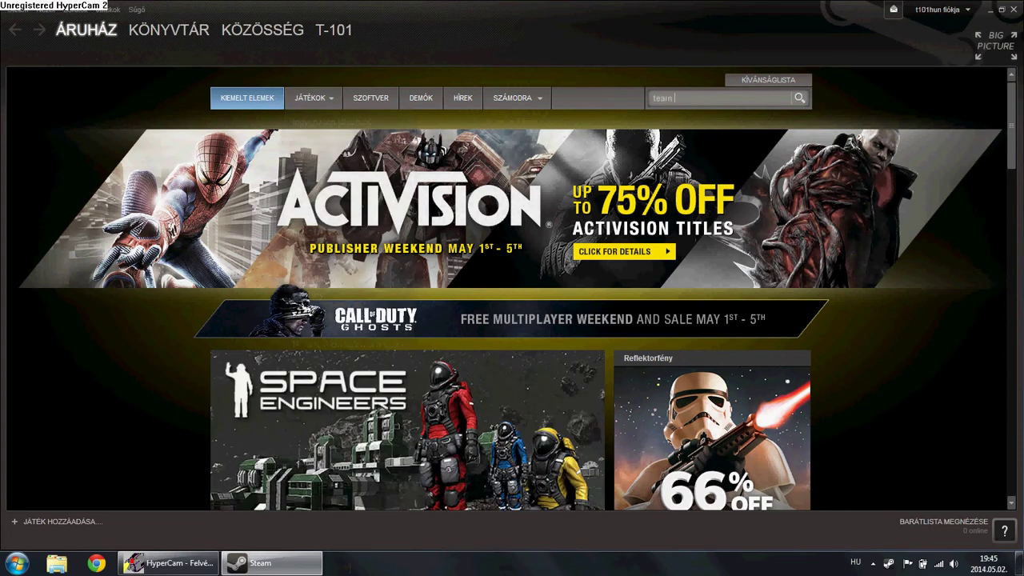
pyautogui.press('BackSpace')
pyautogui.press('BackSpace')
pyautogui.press('BackSpace')
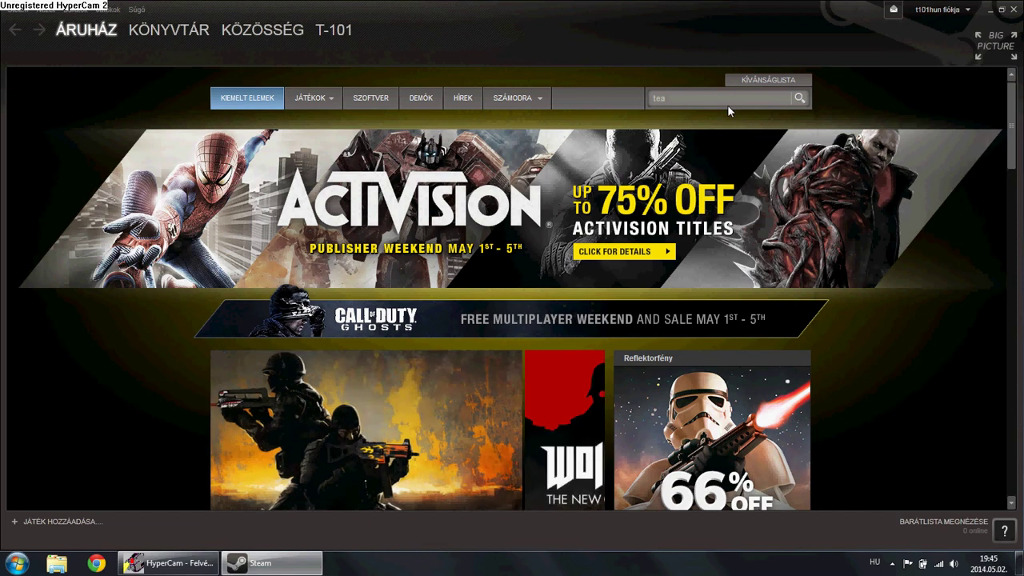
pyautogui.press('Return')
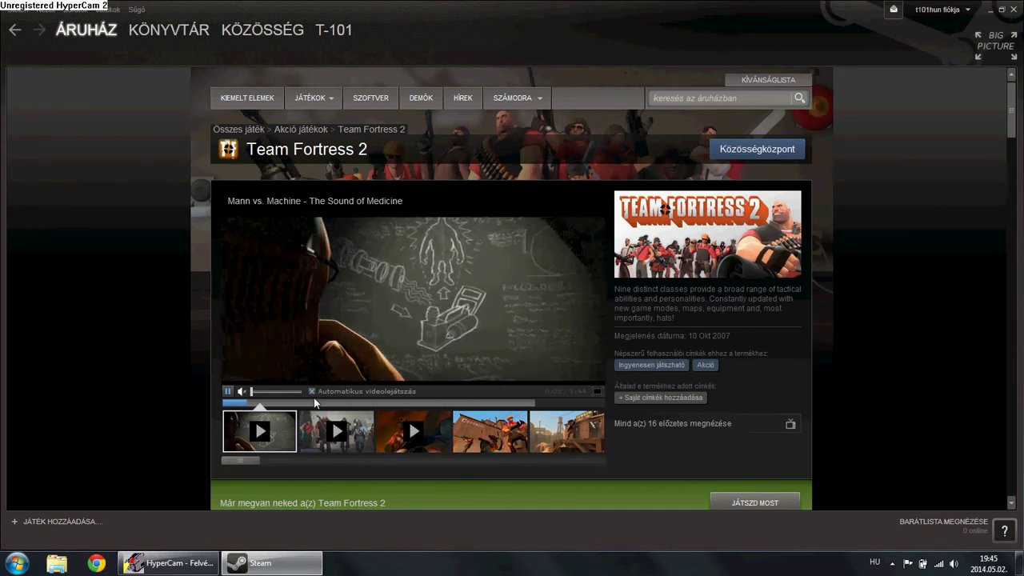
pyautogui.scroll(-3, 343, 405)
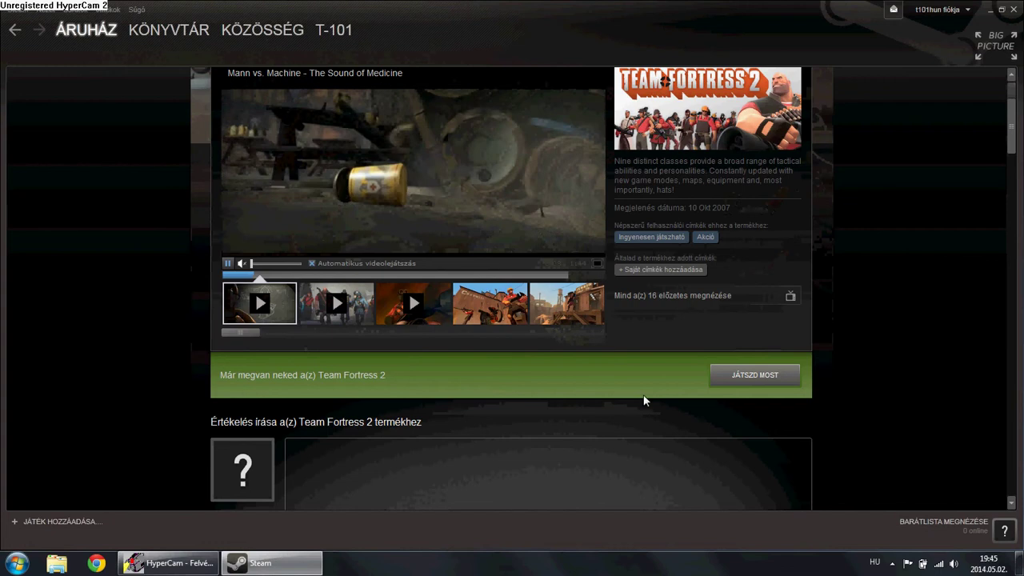
pyautogui.scroll(-3, 714, 390)
pyautogui.scroll(-5, 714, 389)
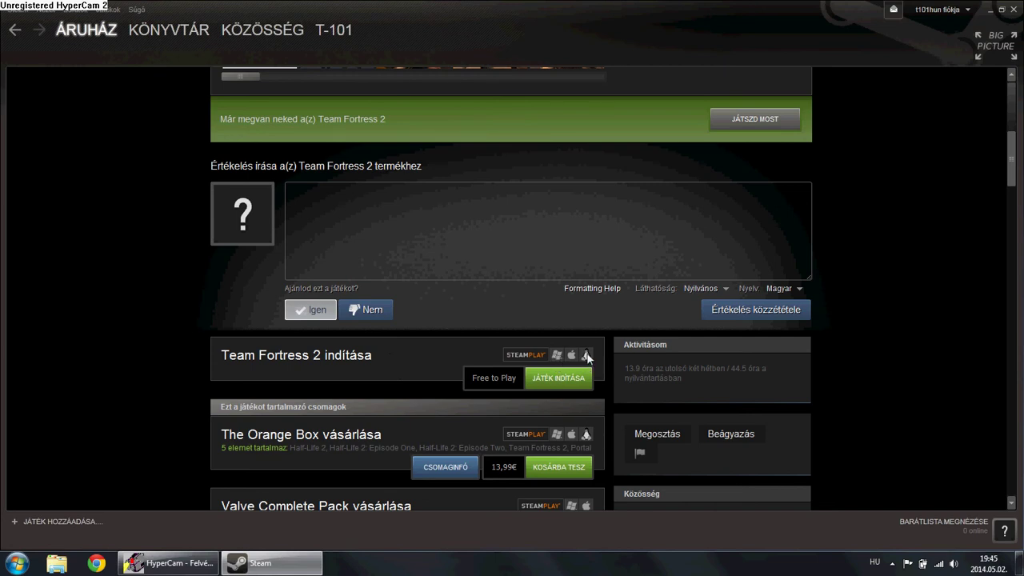
pyautogui.scroll(10, 564, 353)
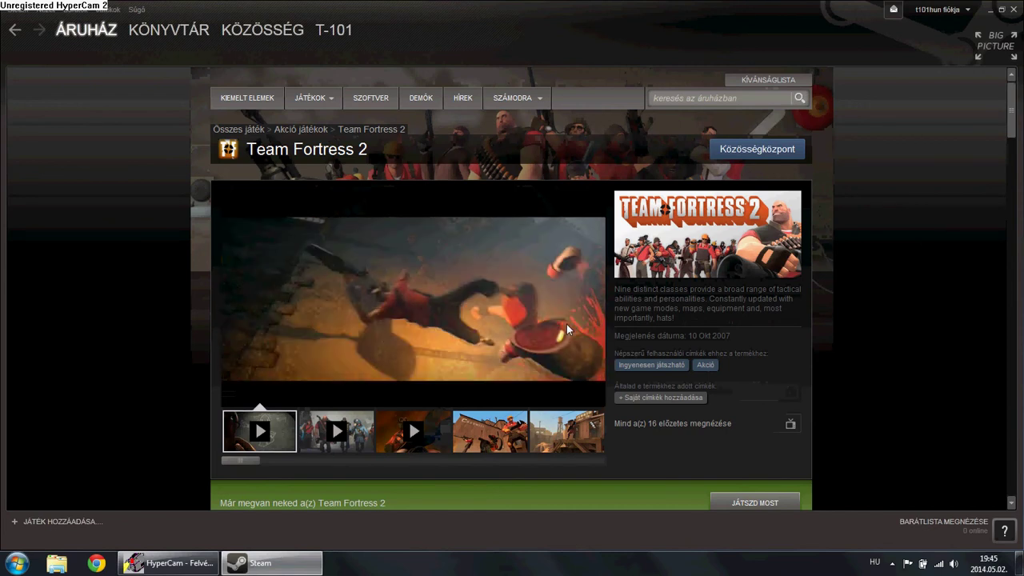
pyautogui.moveTo(526, 338)
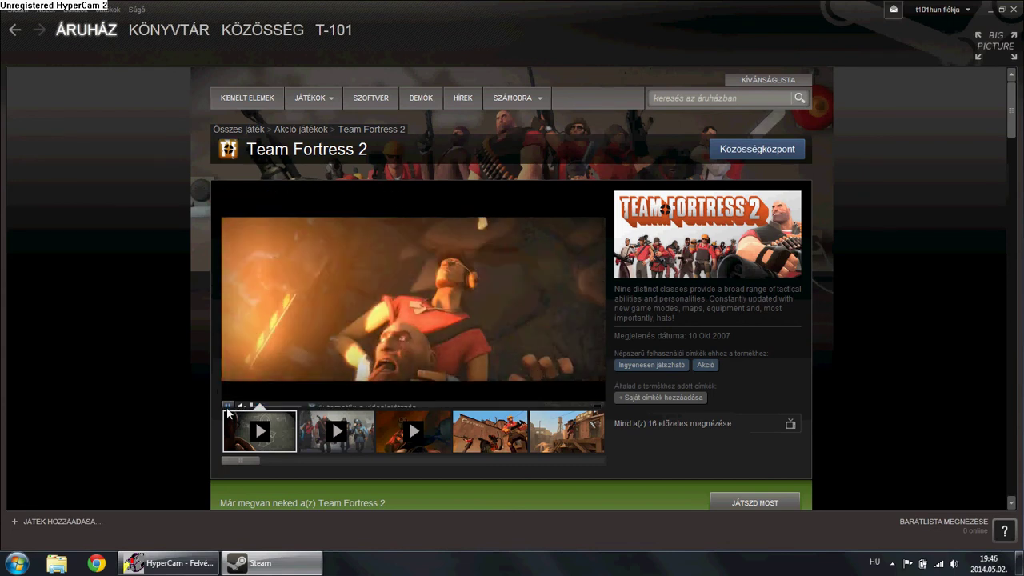
pyautogui.moveTo(232, 404)
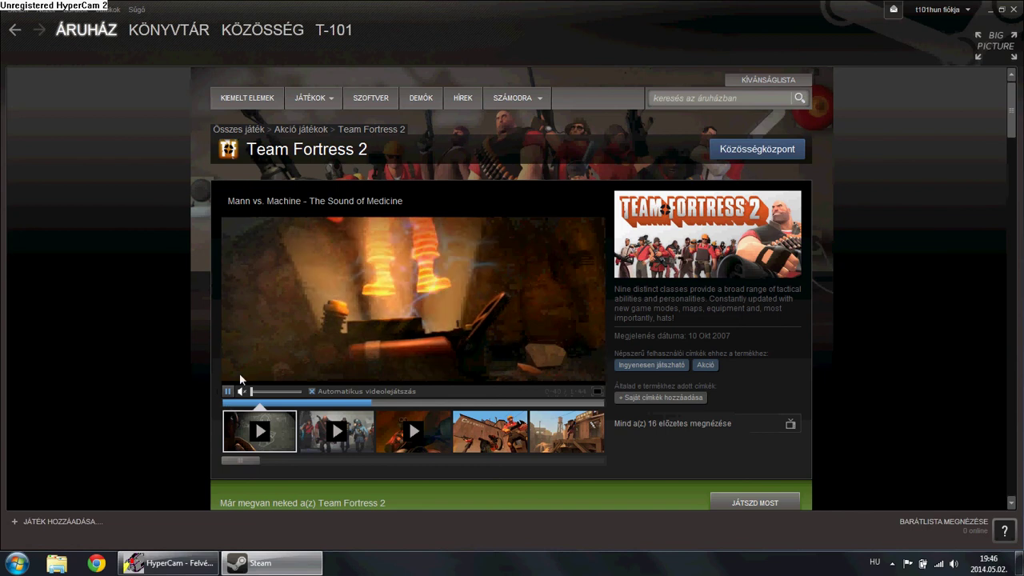